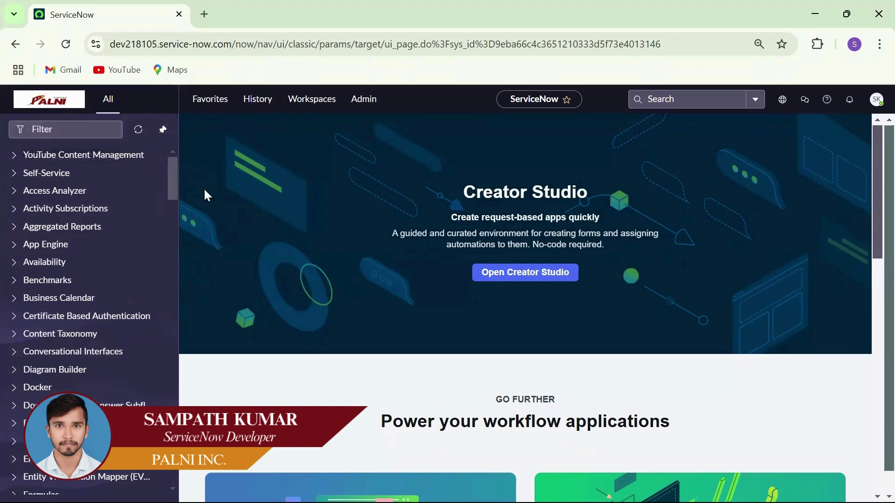
# Step: Open the full incident list by filtering the navigator for 'inci'
pyautogui.click(100, 128)
pyautogui.write('in')
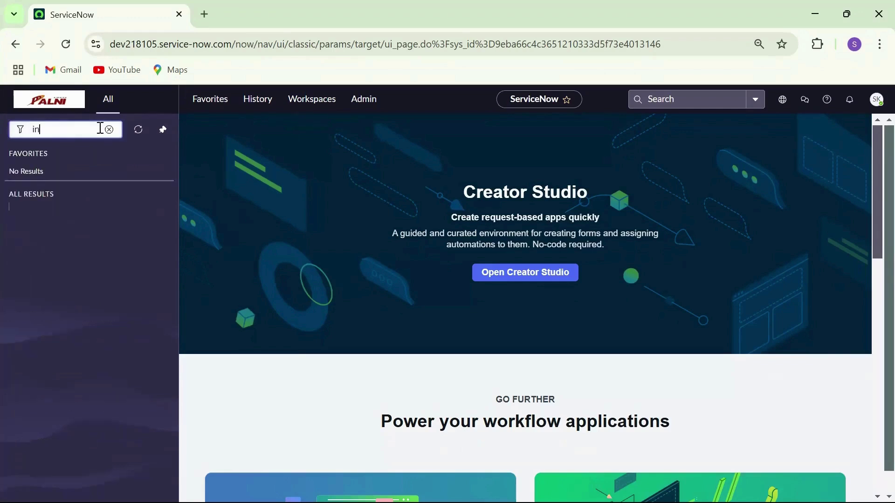
pyautogui.write('ci')
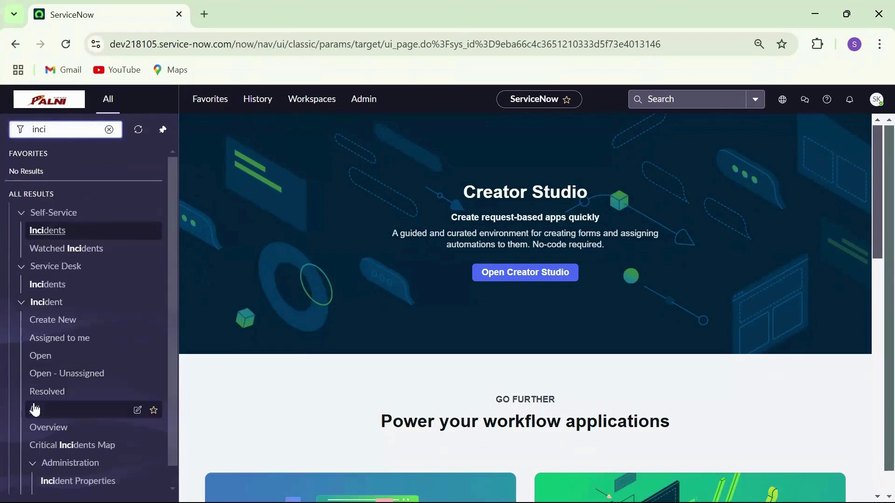
pyautogui.click(34, 410)
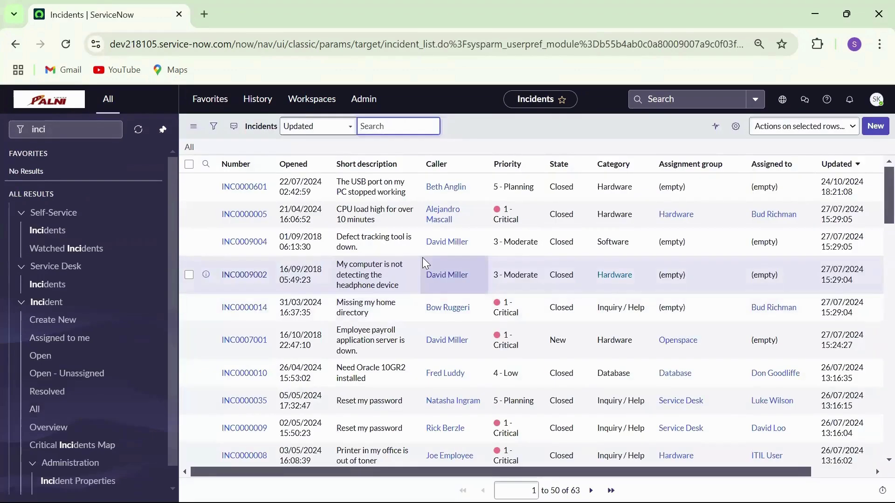
# Step: Filter the incidents to Priority is 3 - Moderate and run it, leaving 12 records
pyautogui.click(214, 129)
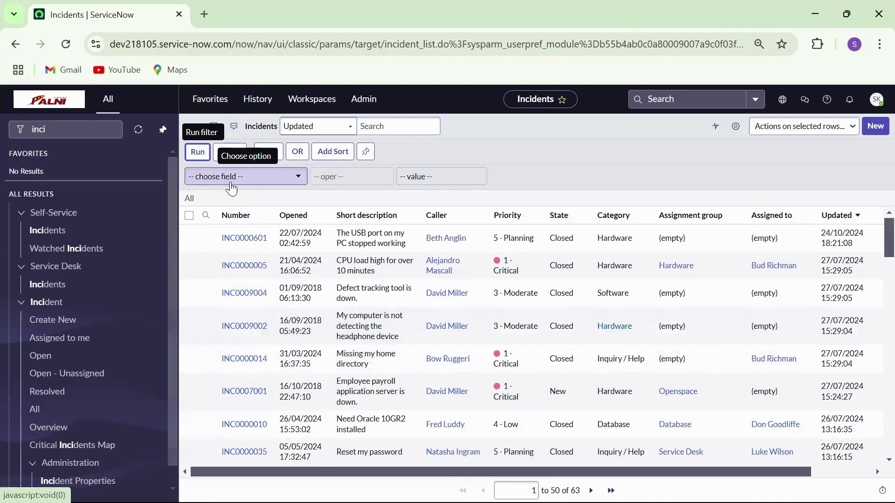
pyautogui.click(299, 180)
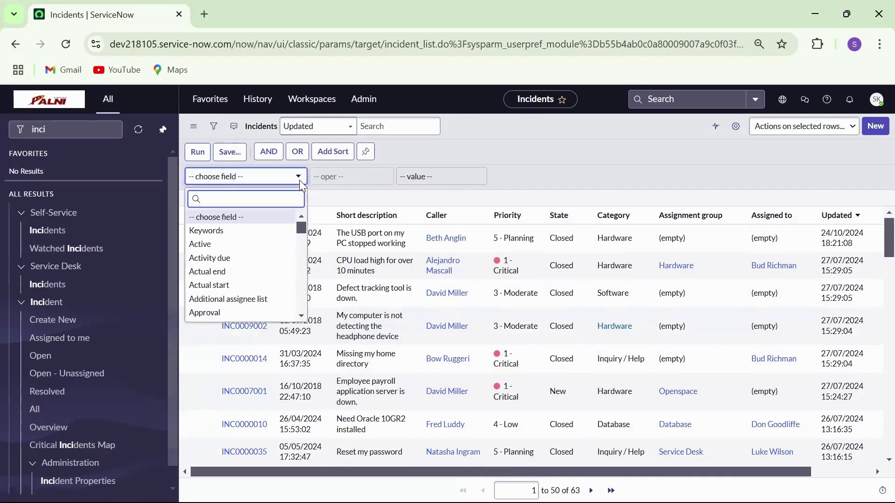
pyautogui.write('prio')
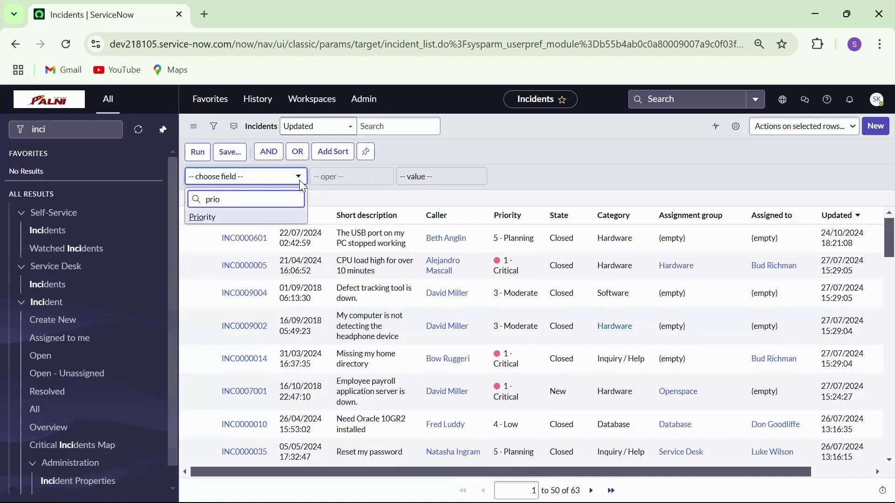
pyautogui.press('Return')
pyautogui.click(432, 176)
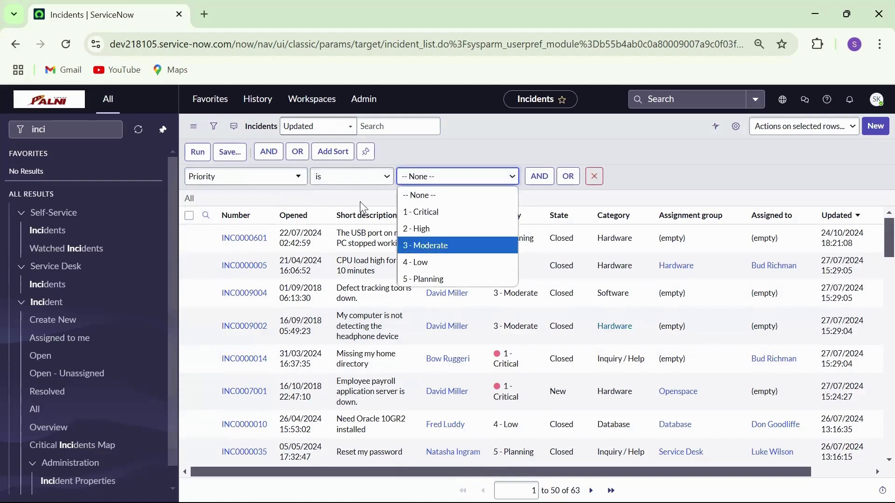
pyautogui.click(421, 243)
pyautogui.click(206, 154)
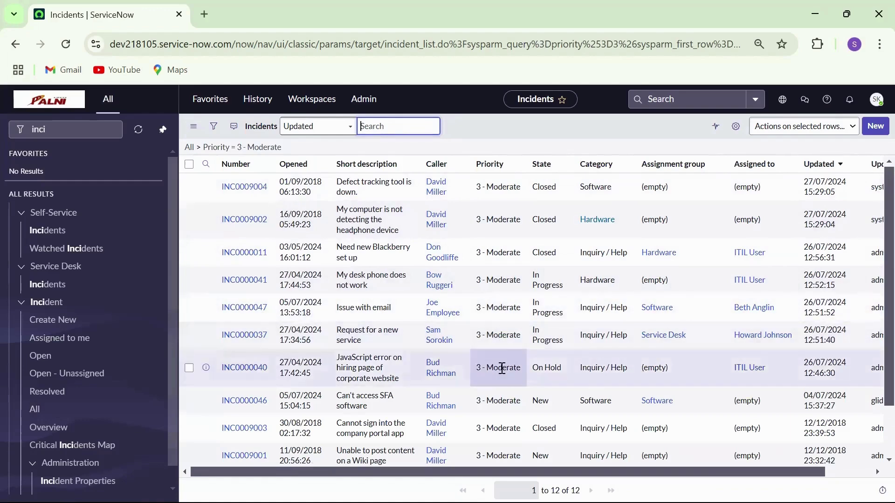
# Step: Clear the filter and start a new condition Priority is 3 - Moderate
pyautogui.click(189, 148)
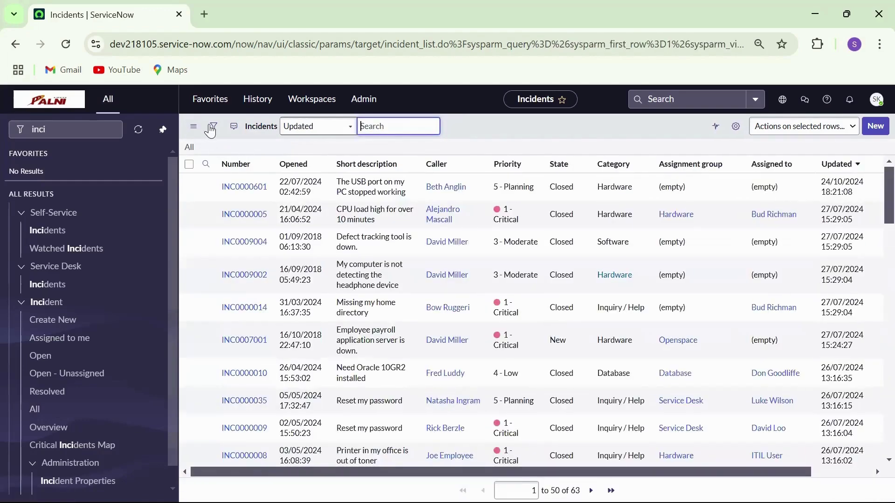
pyautogui.click(213, 127)
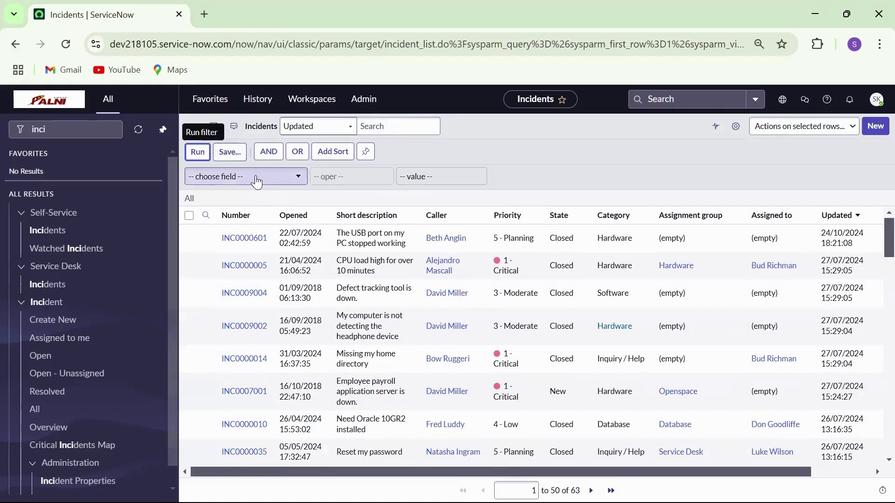
pyautogui.click(294, 177)
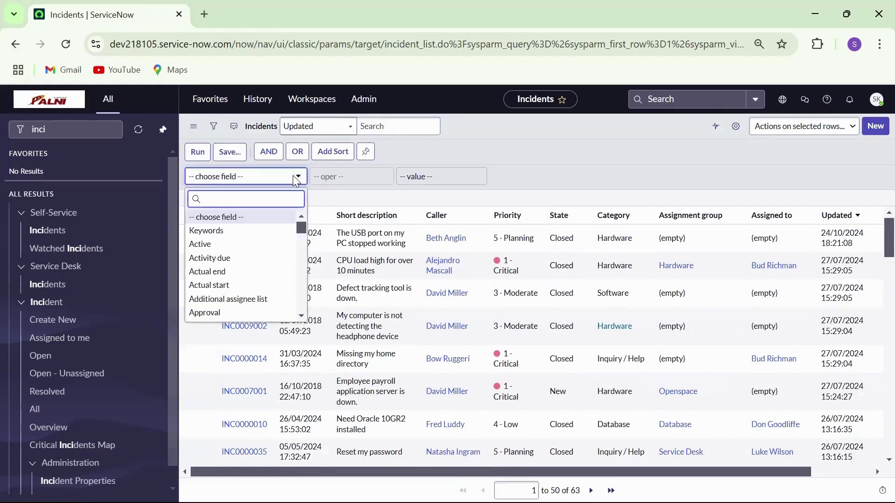
pyautogui.write('prio')
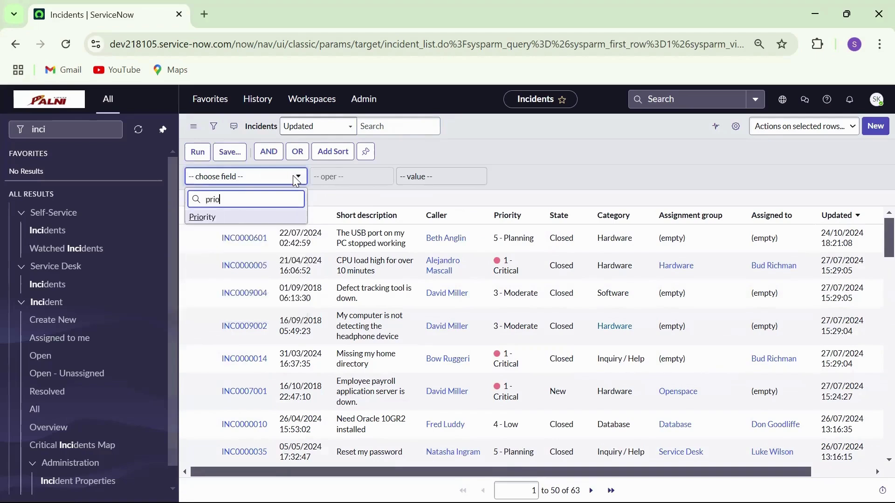
pyautogui.click(213, 218)
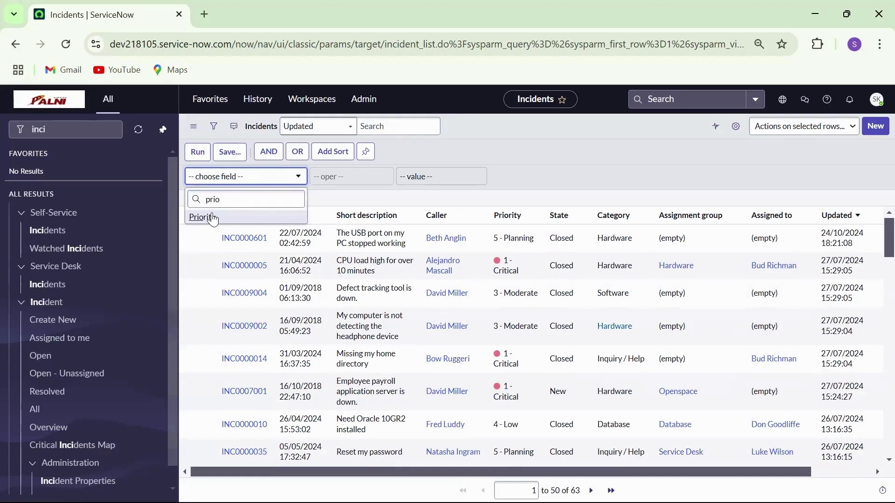
pyautogui.click(213, 218)
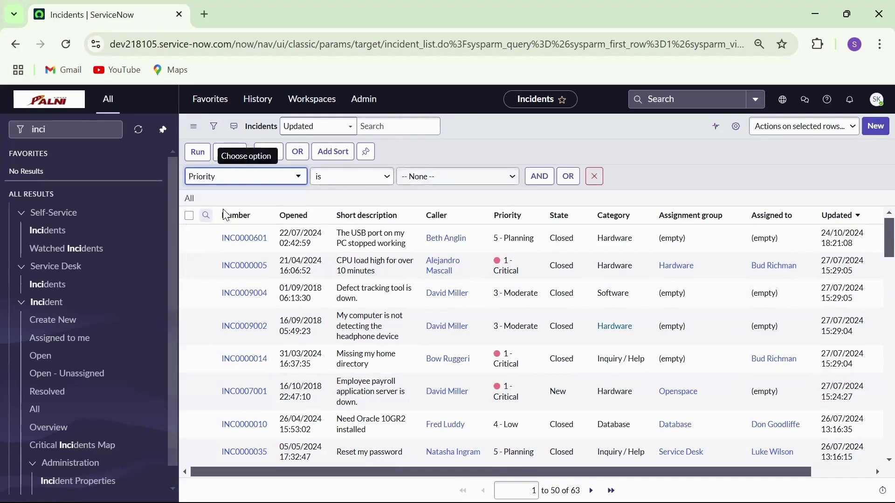
pyautogui.click(449, 177)
pyautogui.click(426, 242)
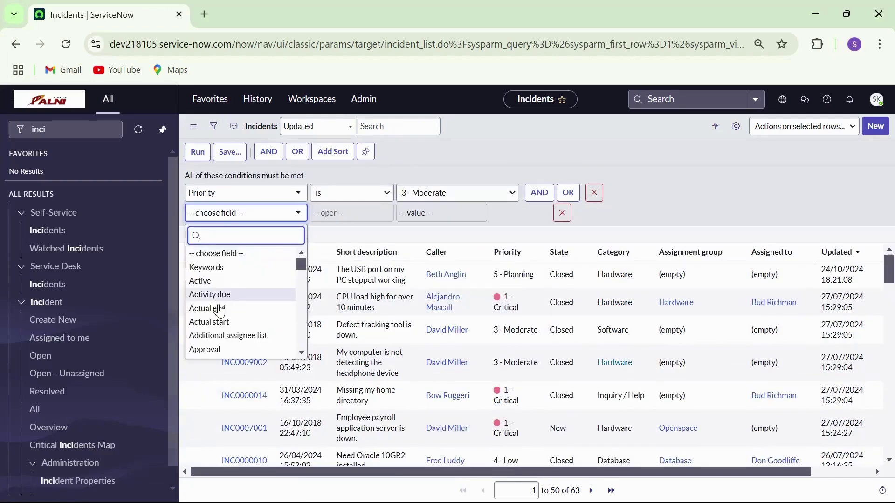
# Step: Add AND conditions State is New and Assignment group is empty
pyautogui.write('ass')
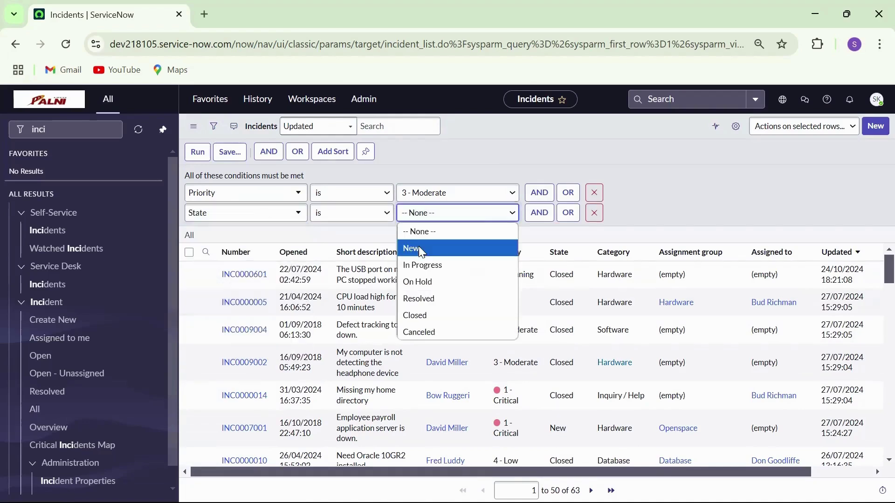
pyautogui.click(413, 247)
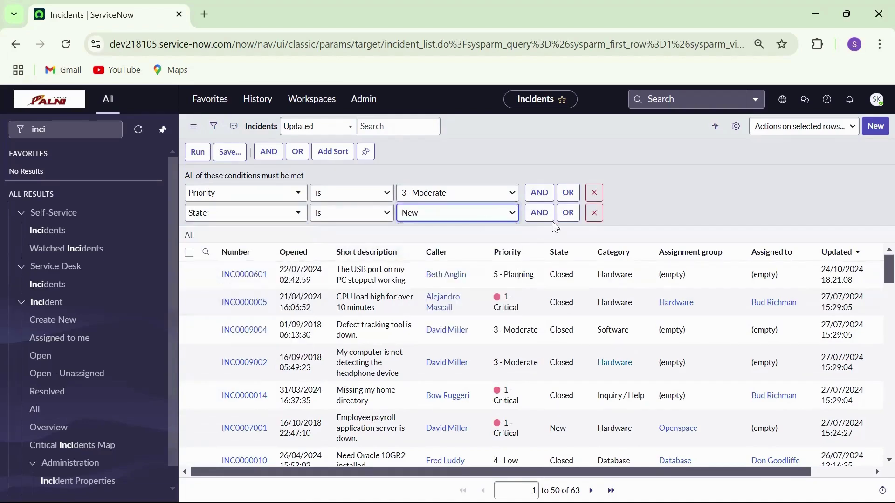
pyautogui.click(539, 213)
pyautogui.write('ass')
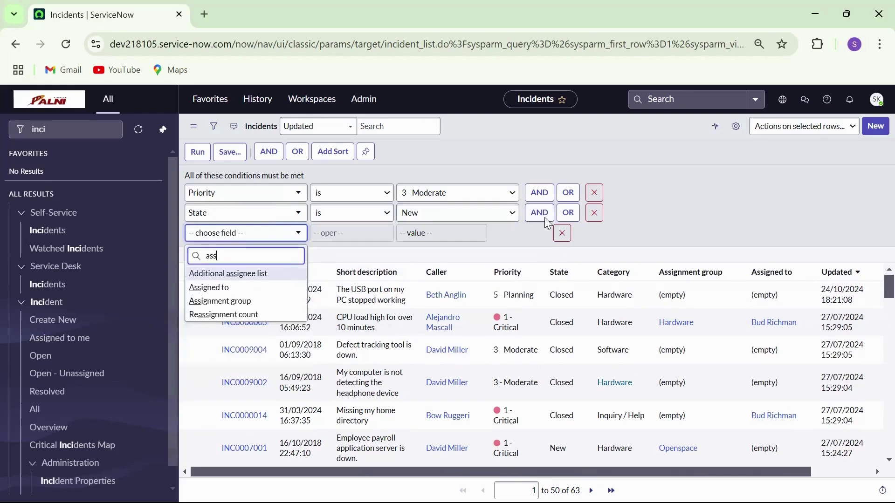
pyautogui.press('Down')
pyautogui.press('Down')
pyautogui.press('Return')
# Step: Add an OR condition Assigned to is empty
pyautogui.click(557, 232)
pyautogui.write('ass')
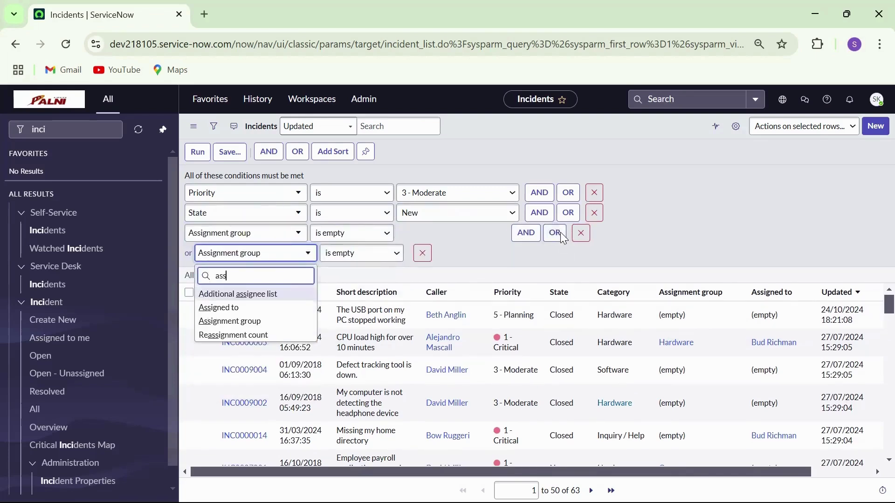
pyautogui.press('Down')
pyautogui.press('Return')
pyautogui.click(361, 253)
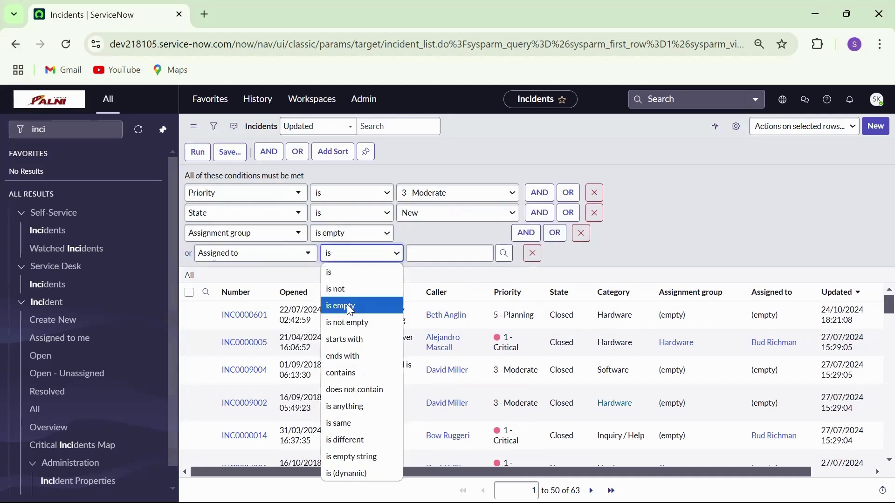
pyautogui.click(348, 306)
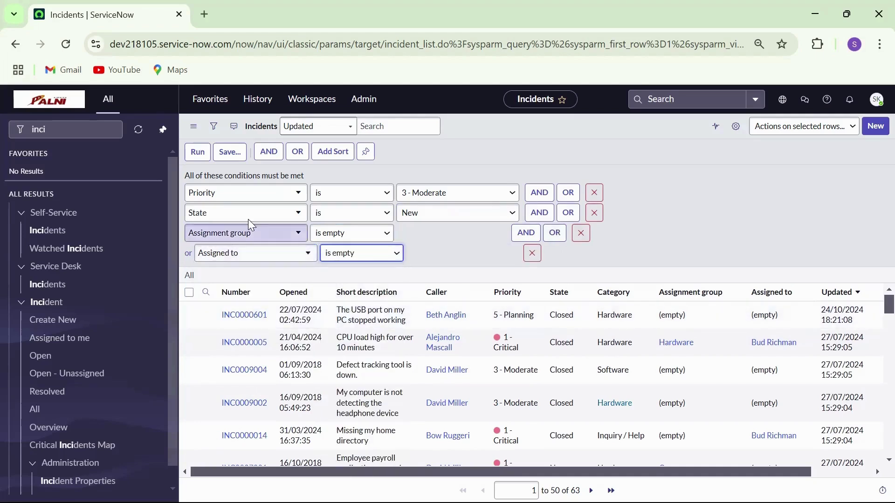
# Step: Run the filter (3 records) and save it as 'New P3 unassigned', visible to Me
pyautogui.click(198, 153)
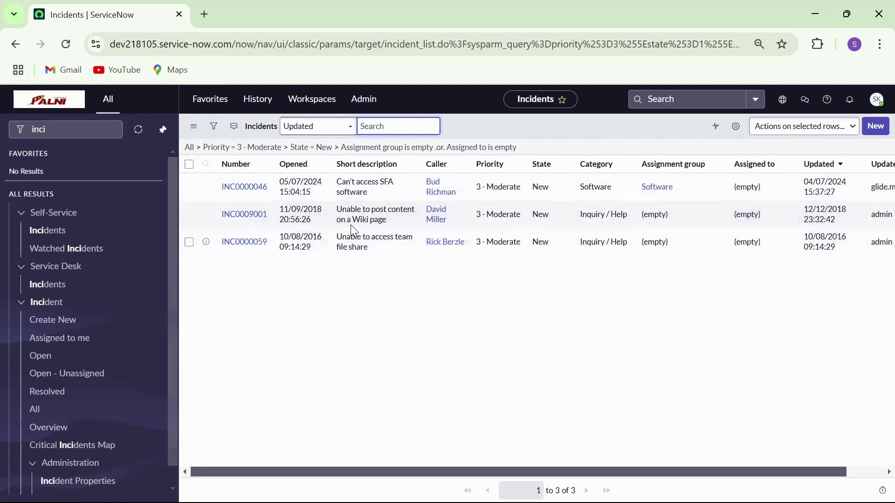
pyautogui.click(214, 126)
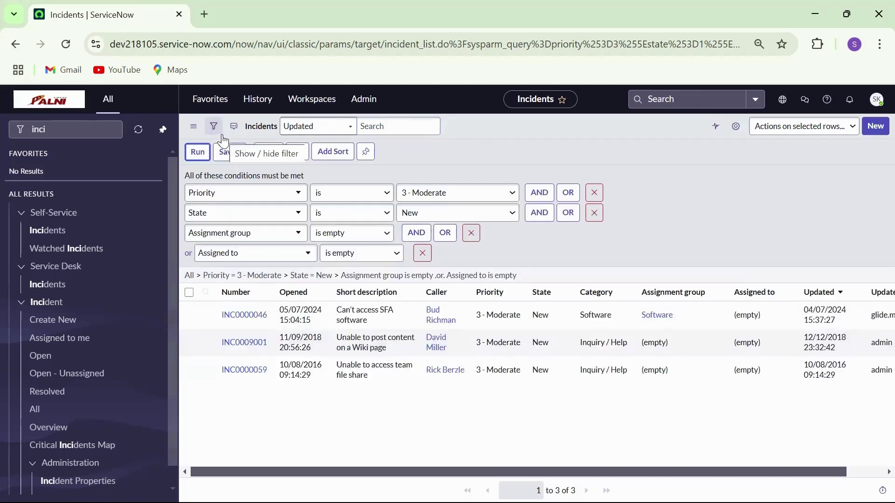
pyautogui.click(233, 149)
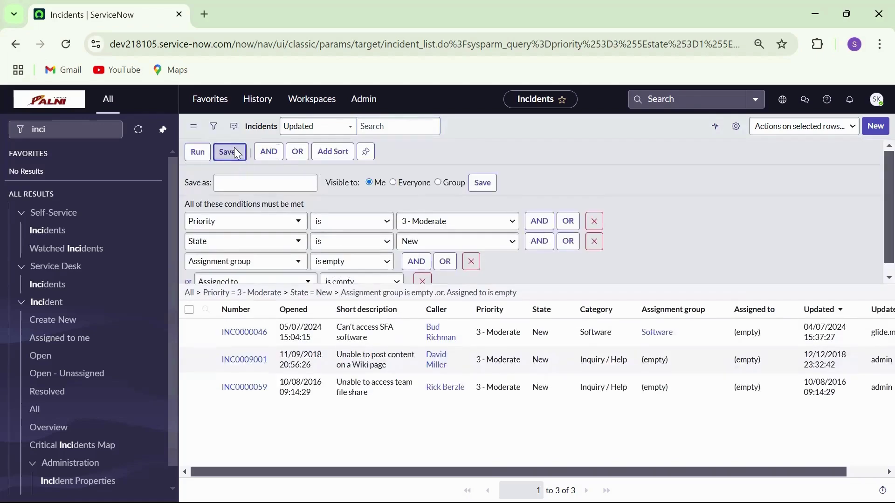
pyautogui.click(238, 180)
pyautogui.hotkey('ctrl', 'v')
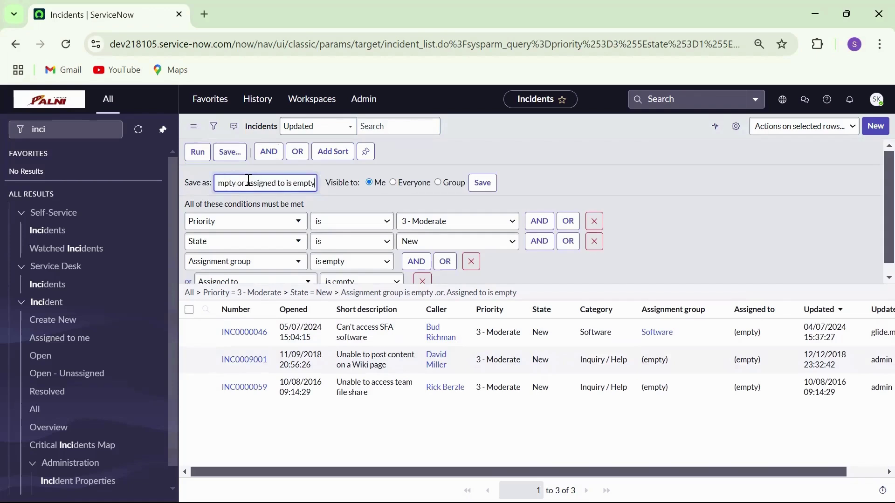
pyautogui.hotkey('ctrl', 'a')
pyautogui.write('New P3 unassign')
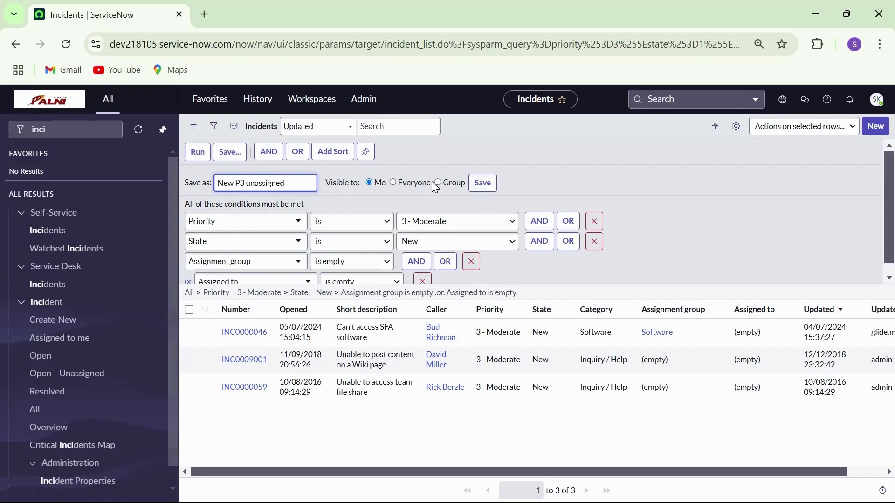
pyautogui.click(482, 184)
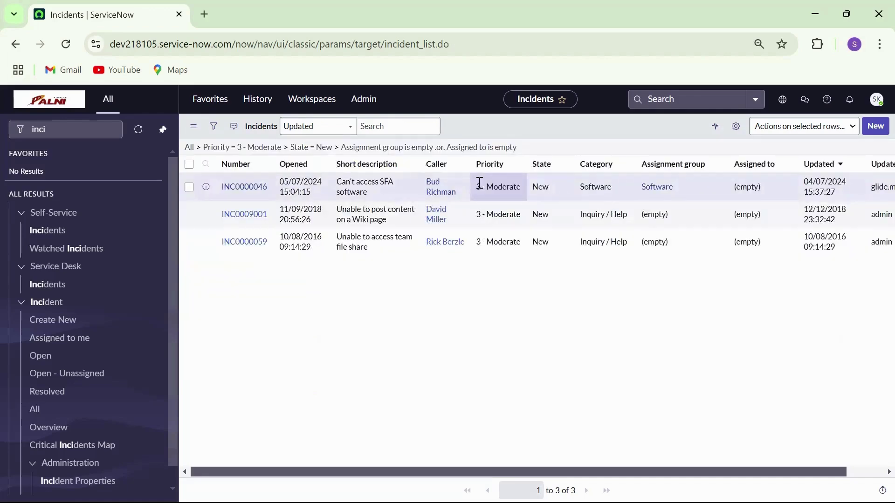
# Step: Clear all conditions, then reload the saved 'New P3 unassigned' filter, narrowing 63 incidents to 3
pyautogui.click(188, 148)
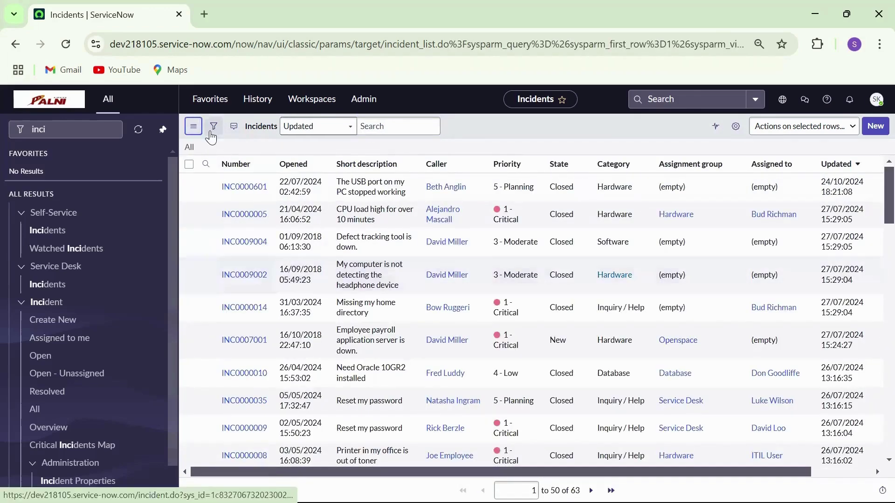
pyautogui.click(193, 131)
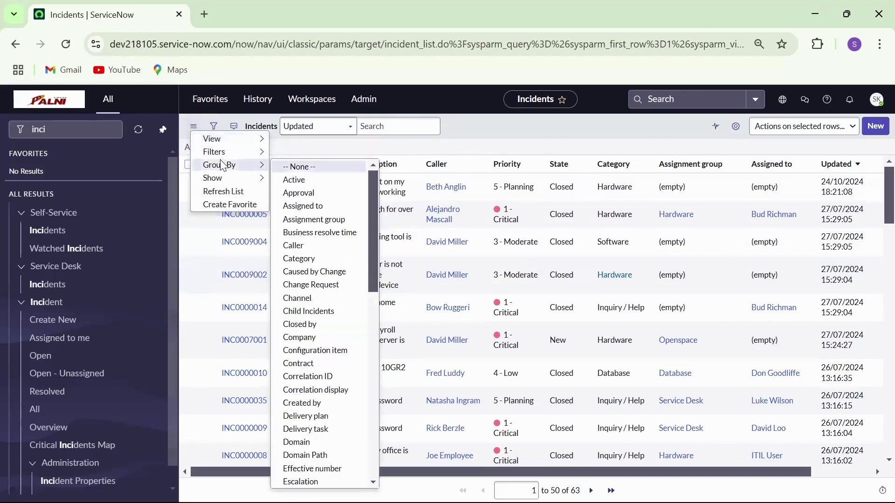
pyautogui.moveTo(238, 150)
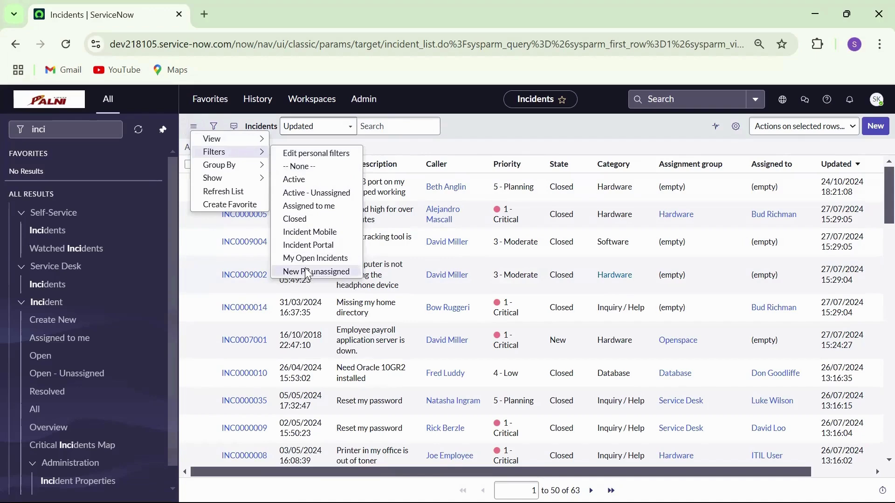
pyautogui.press('Escape')
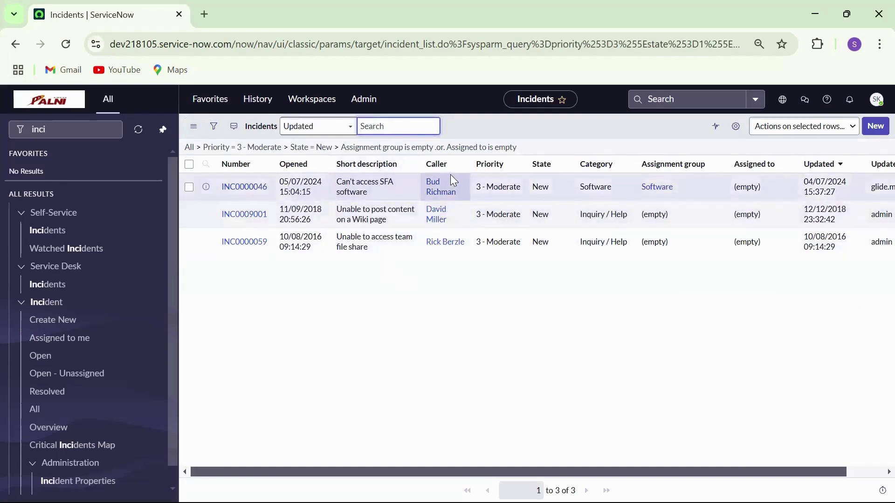
# Step: Clear the filter and add conditions Priority is 2 - High AND Category is Hardware
pyautogui.click(191, 148)
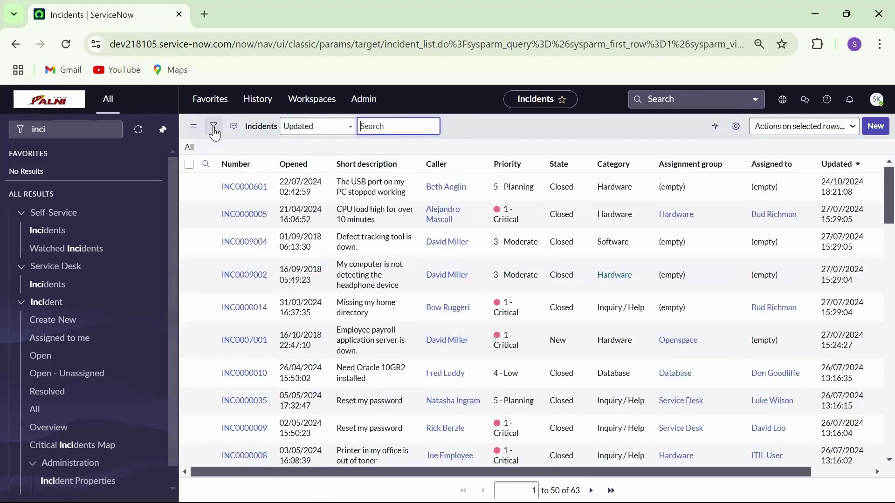
pyautogui.click(214, 129)
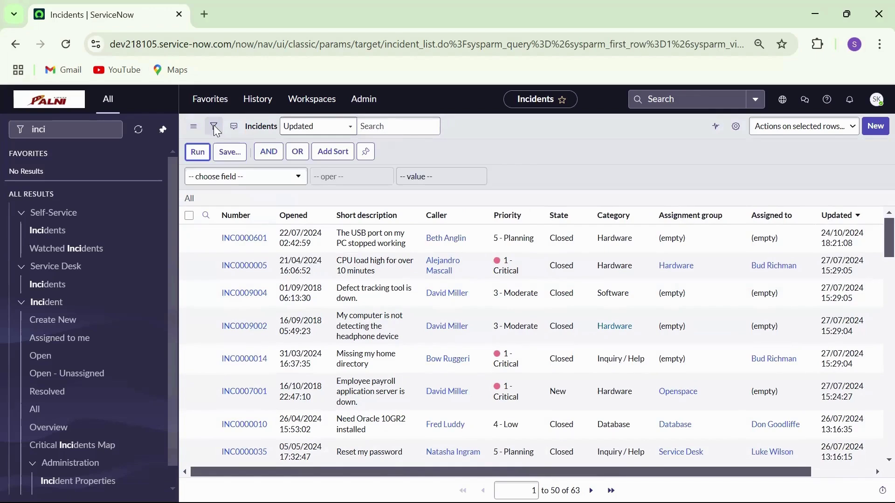
pyautogui.click(298, 179)
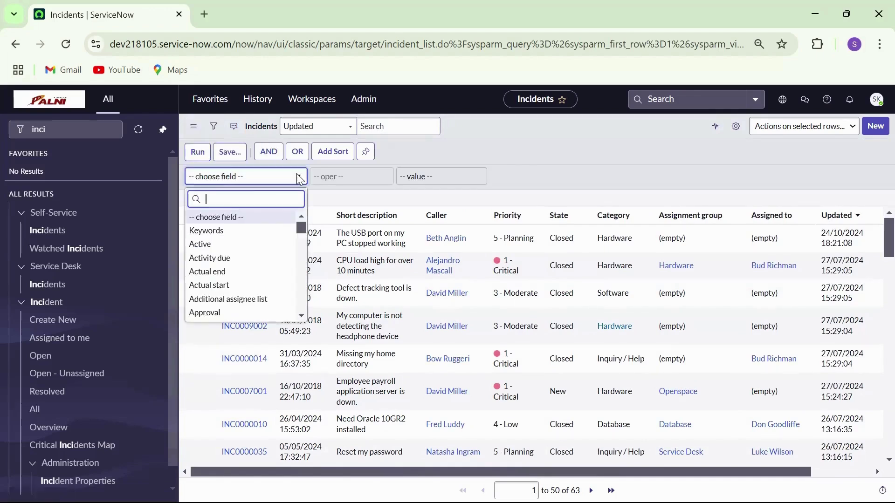
pyautogui.write('pri')
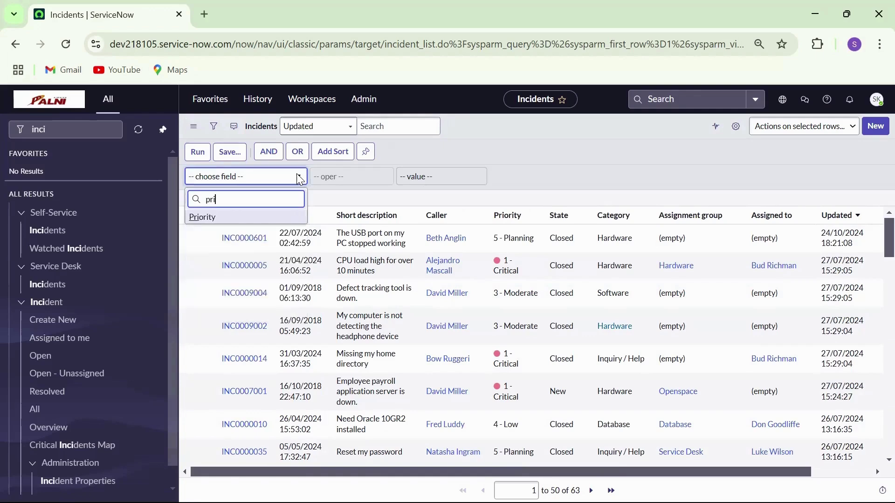
pyautogui.press('Return')
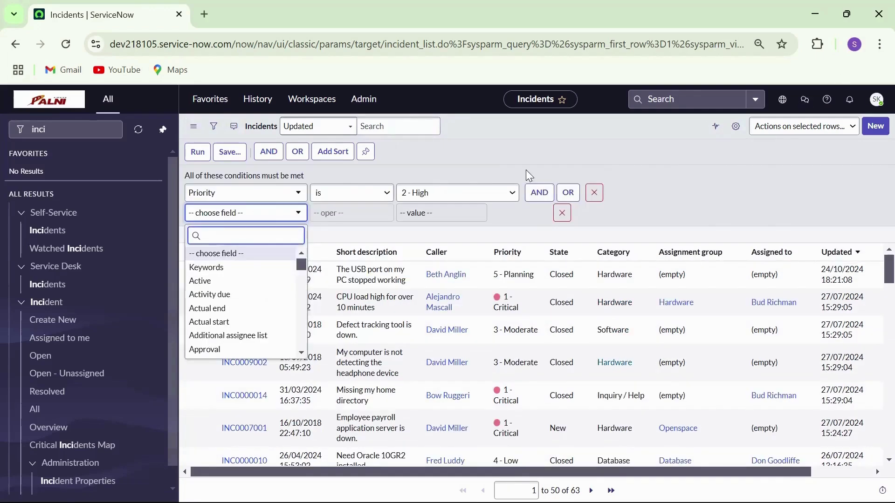
pyautogui.write('c')
pyautogui.press('Return')
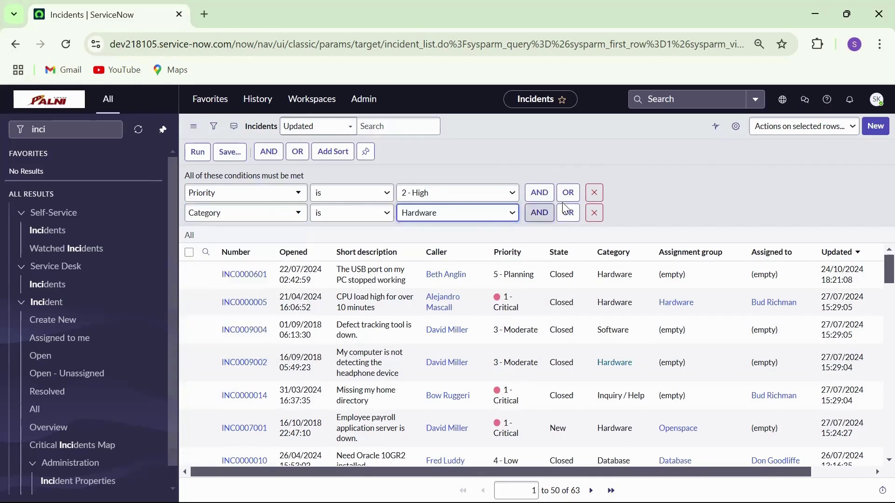
# Step: Add an OR group Priority is 1 - Critical AND Category is Software, then run it
pyautogui.click(297, 152)
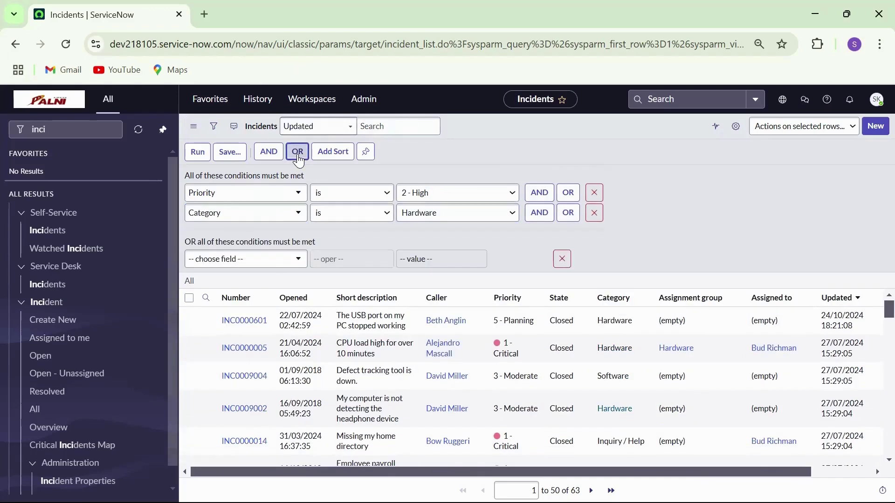
pyautogui.click(277, 264)
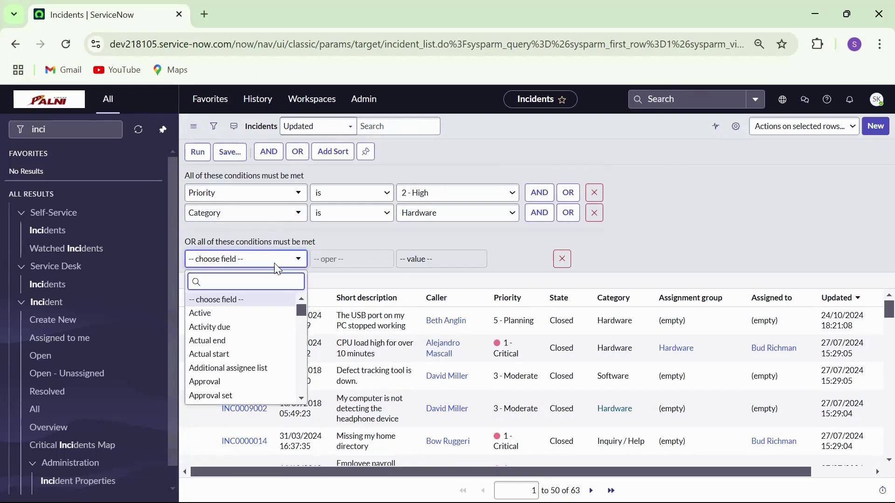
pyautogui.write('p')
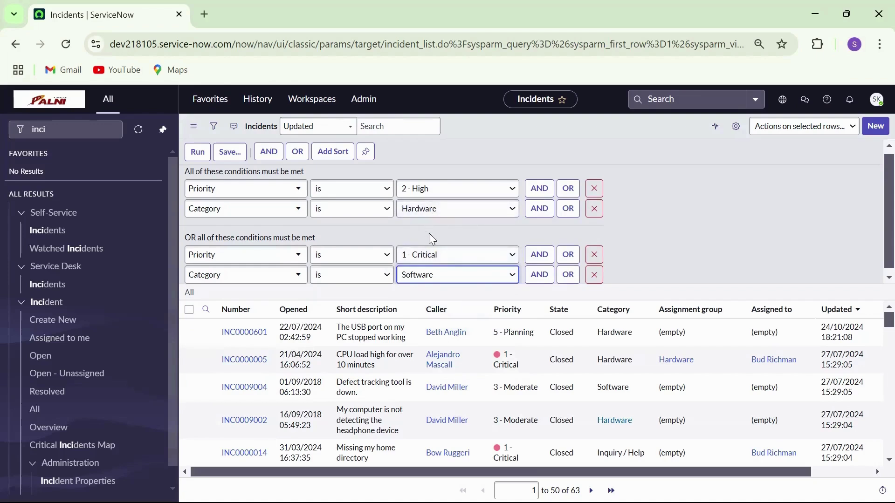
pyautogui.click(194, 153)
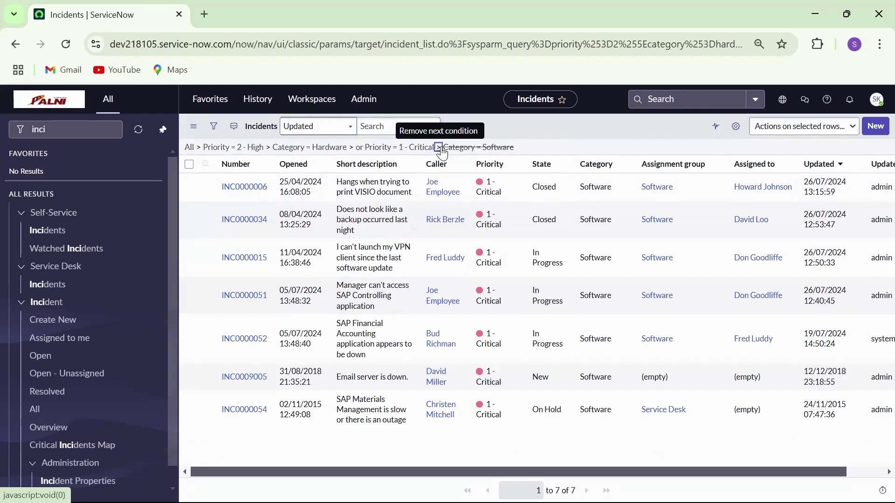
# Step: Remove the Category = Software breadcrumb, widening the list to 23 records
pyautogui.click(441, 149)
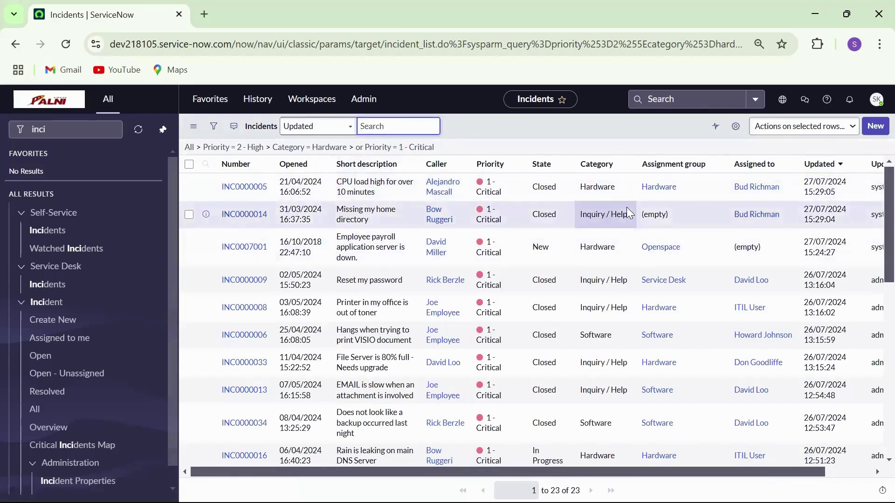
# Step: Clear the filter and Show Matching on a 5 - Planning Priority cell, giving 19 records
pyautogui.click(189, 147)
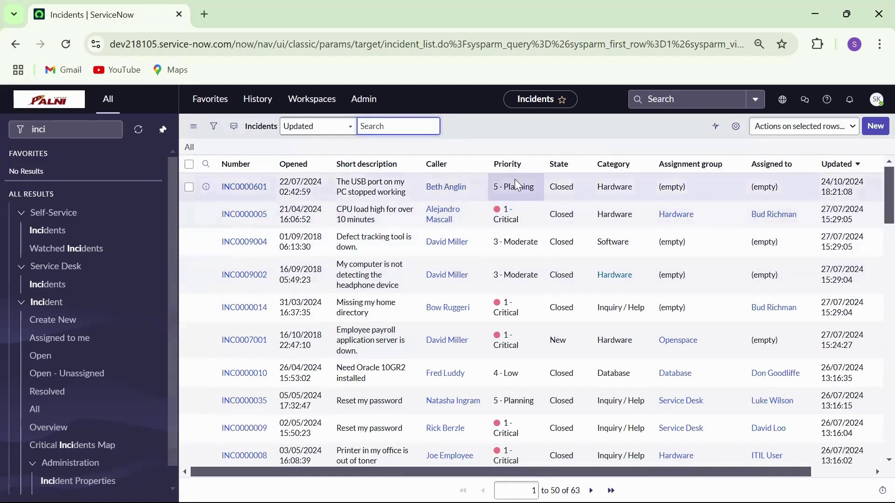
pyautogui.rightClick(524, 191)
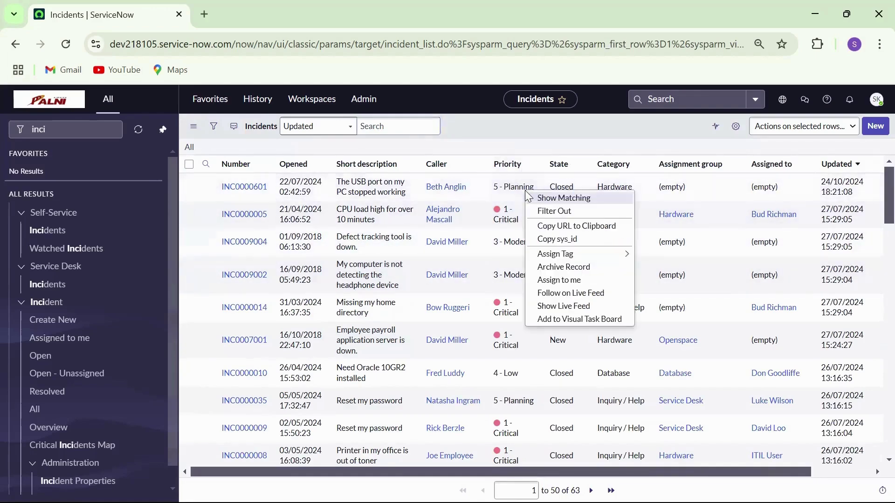
pyautogui.click(567, 200)
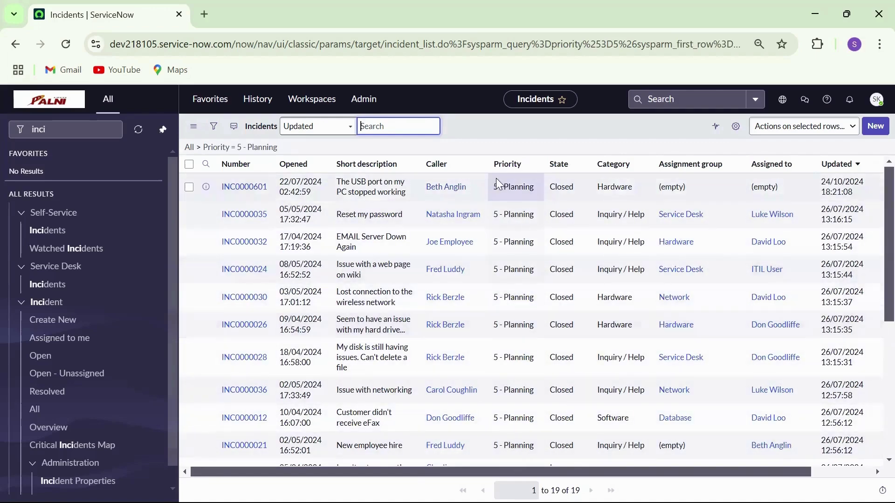
# Step: Clear the filter and Filter Out a 5 - Planning Priority cell
pyautogui.click(189, 147)
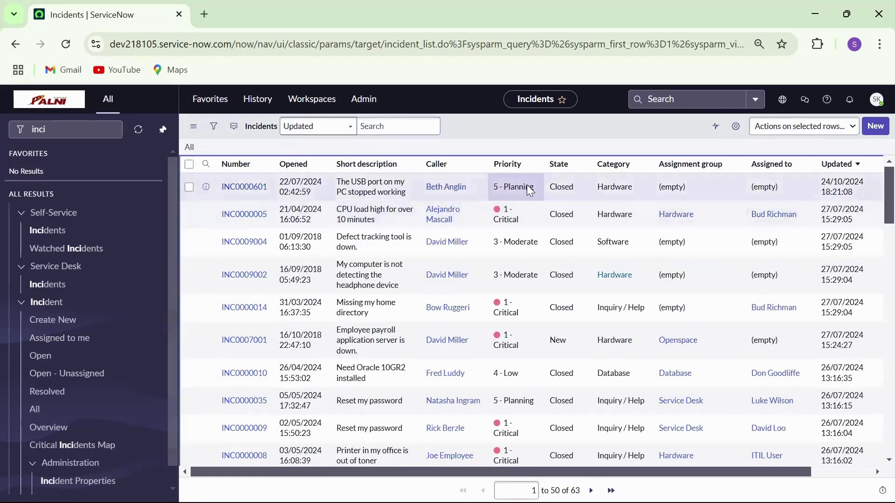
pyautogui.rightClick(528, 185)
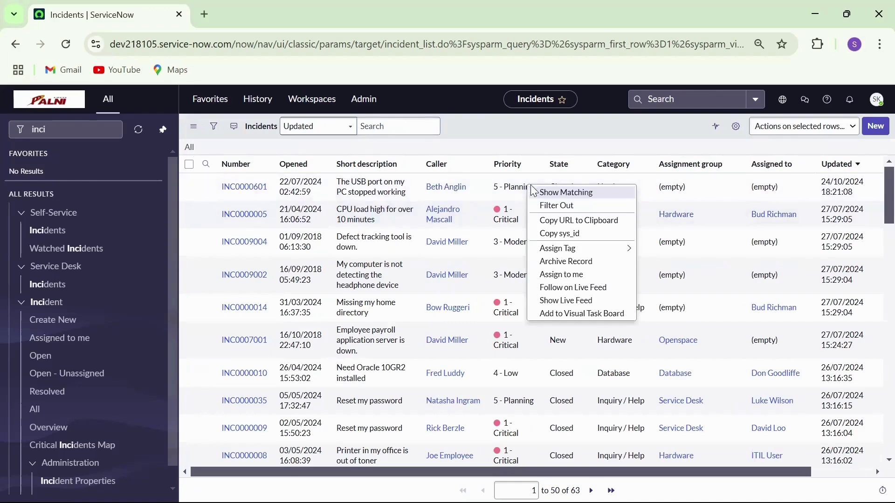
pyautogui.click(561, 205)
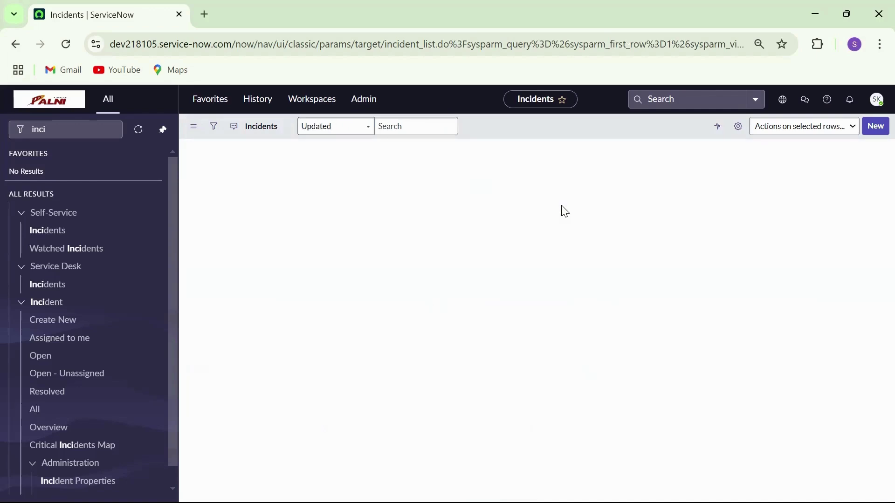